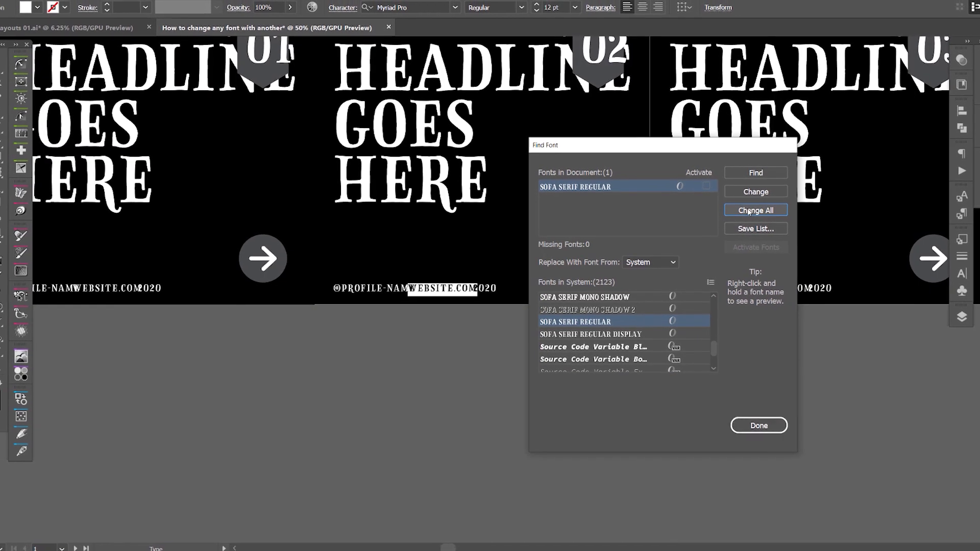
Step: Close Find Font and zoom in twice on the first carousel artboards
left_click(759, 425)
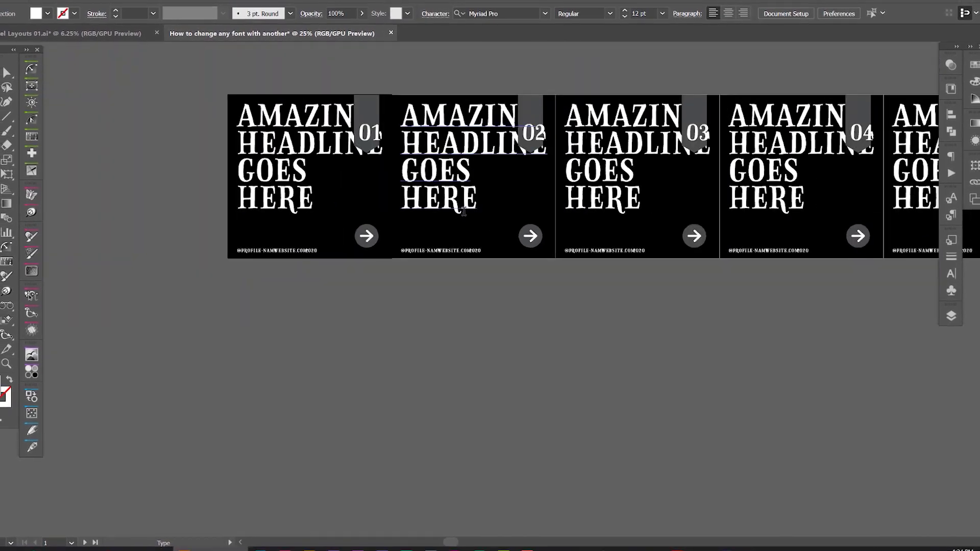
key("ctrl+plus")
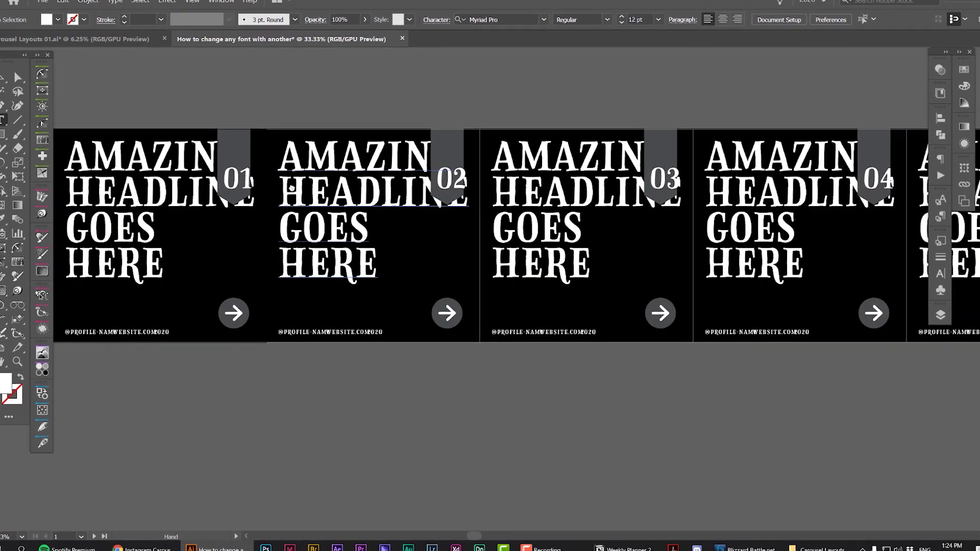
key("ctrl+plus")
key("ctrl+plus")
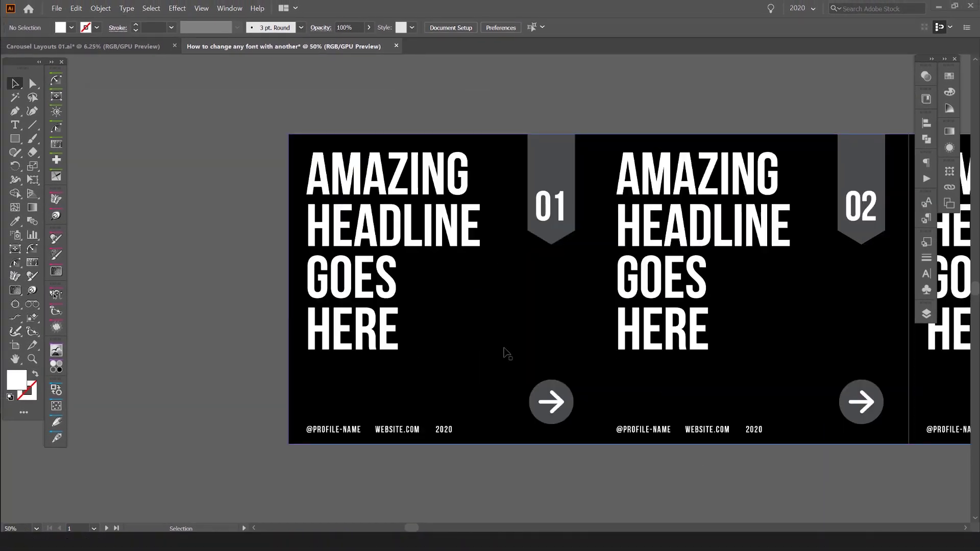
scroll(505, 354, "down", 1)
scroll(503, 350, "down", 2)
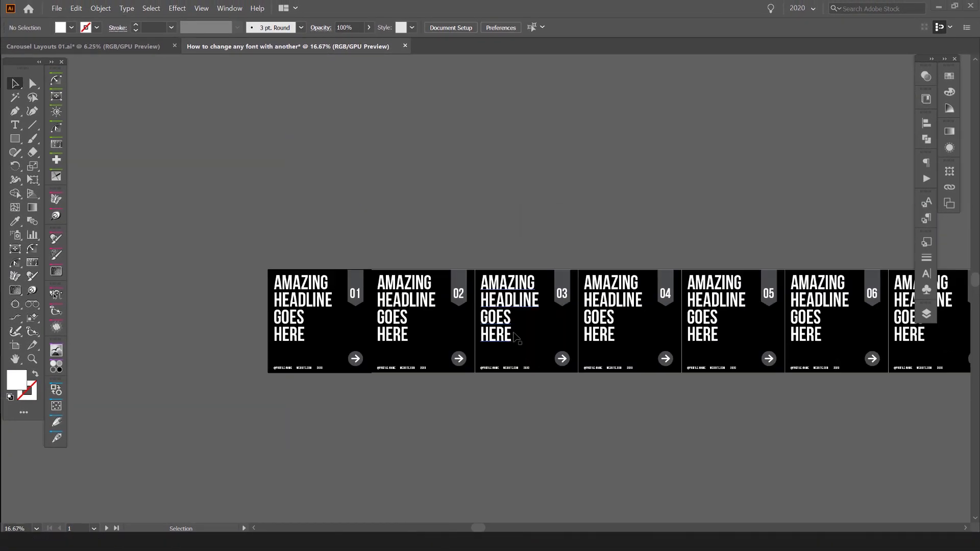
left_click_drag(680, 205, 398, 171)
left_click_drag(676, 171, 512, 170)
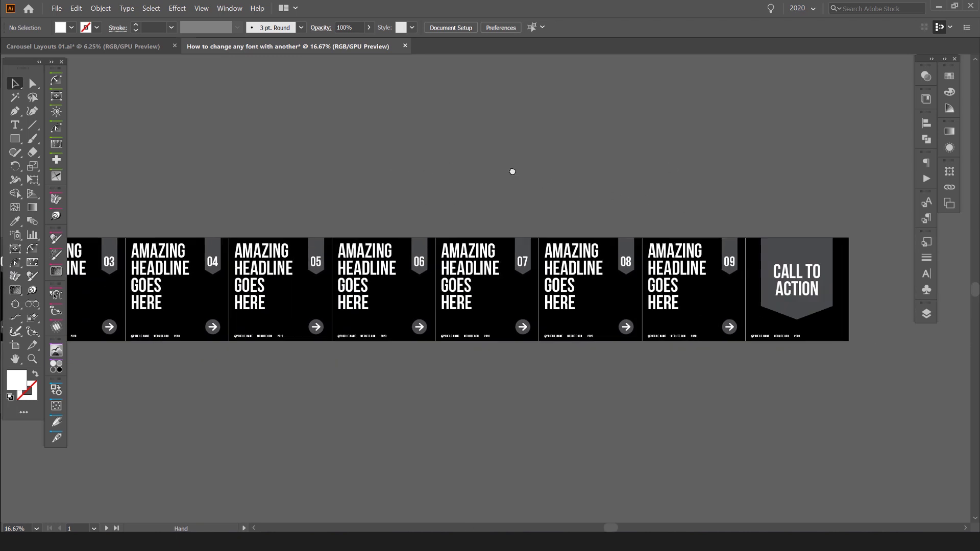
left_click_drag(815, 202, 751, 201)
scroll(454, 176, "left", 5)
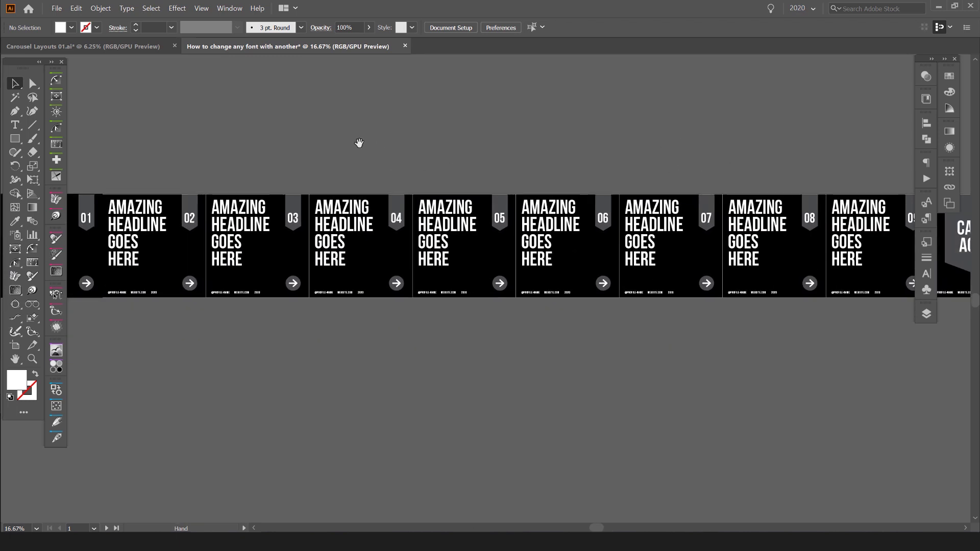
scroll(359, 145, "left", 2)
scroll(257, 194, "up", 2)
left_click(260, 207)
left_click(489, 215)
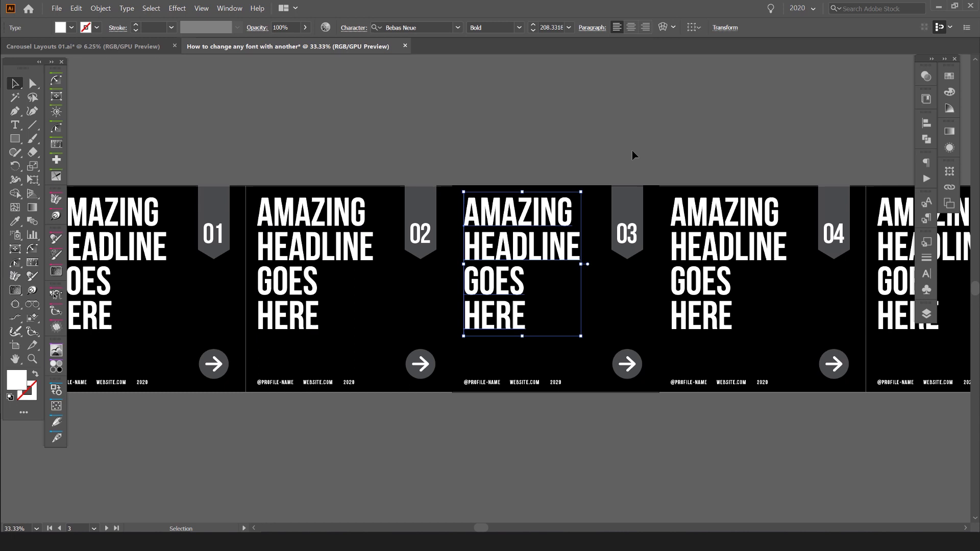
scroll(490, 159, "right", 3)
scroll(726, 181, "down", 1)
scroll(726, 181, "right", 5)
scroll(578, 241, "down", 1)
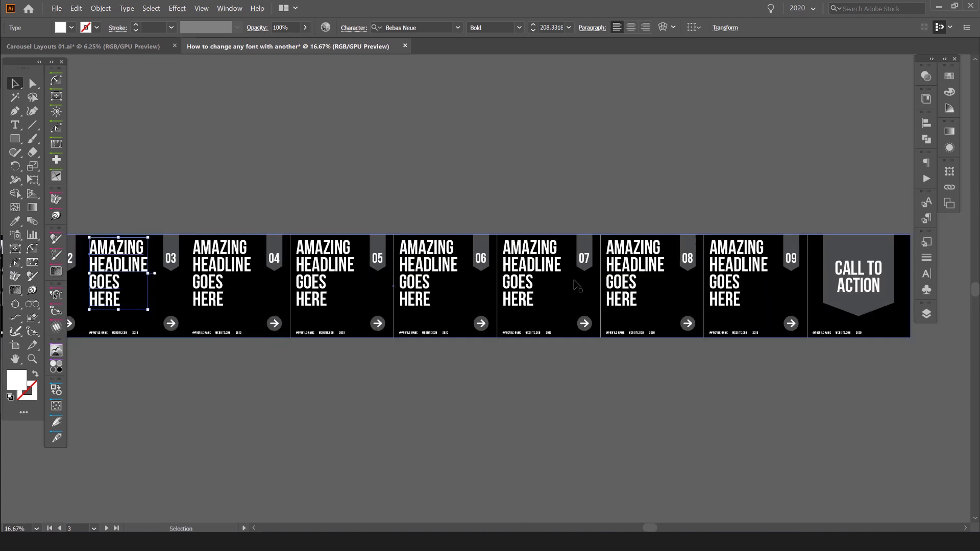
left_click_drag(573, 276, 566, 352)
scroll(838, 243, "left", 5)
key("ctrl+z")
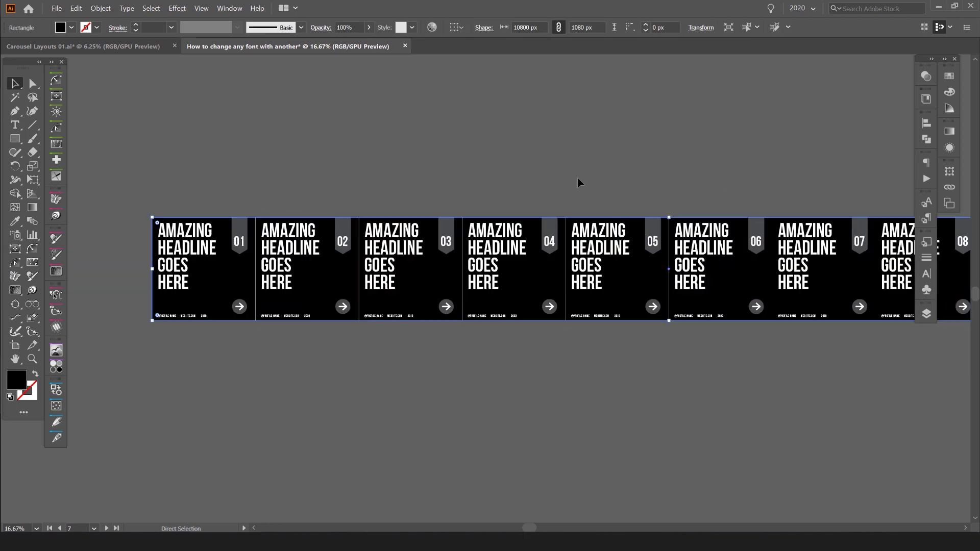
scroll(490, 230, "up", 2)
left_click(496, 260)
scroll(497, 260, "left", 1)
scroll(490, 230, "left", 4)
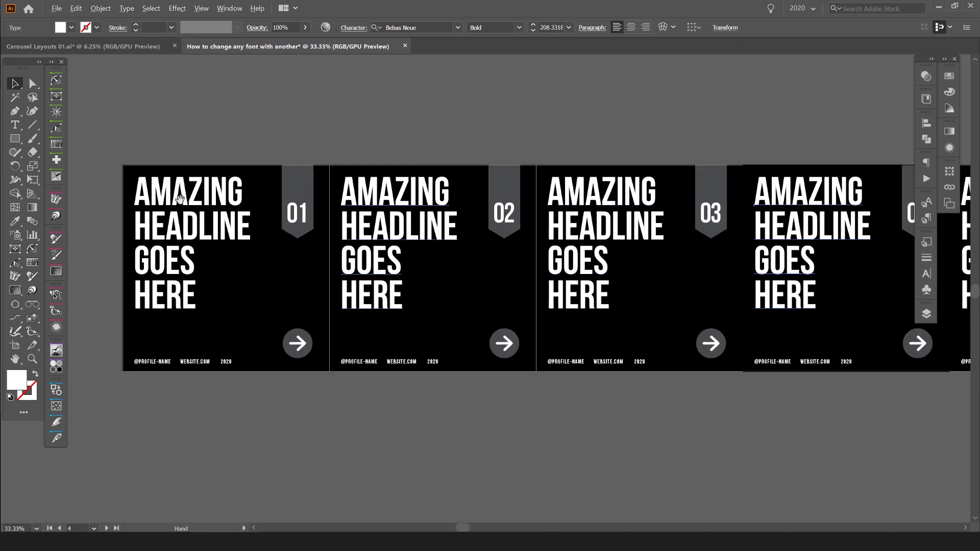
scroll(180, 200, "up", 2)
left_click(220, 219)
scroll(216, 234, "down", 2)
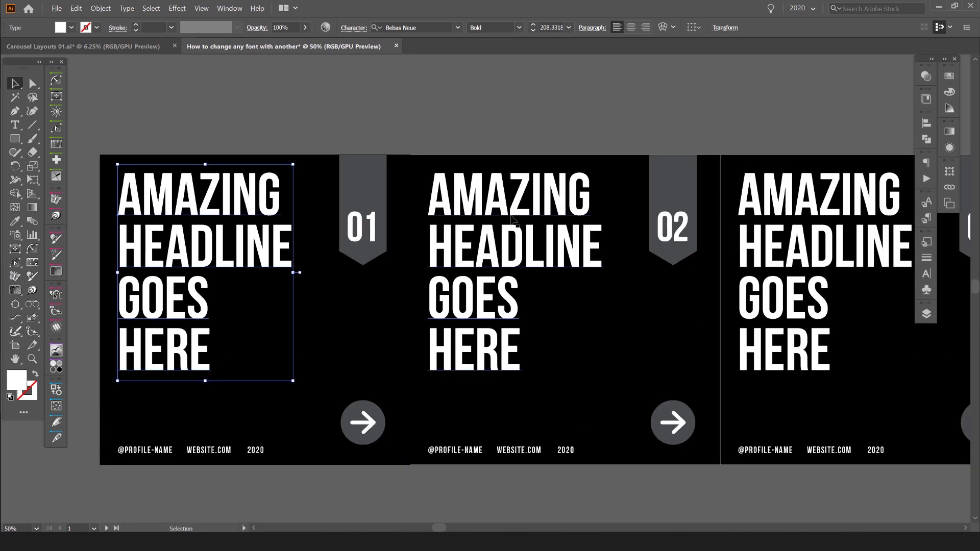
scroll(338, 191, "up", 1)
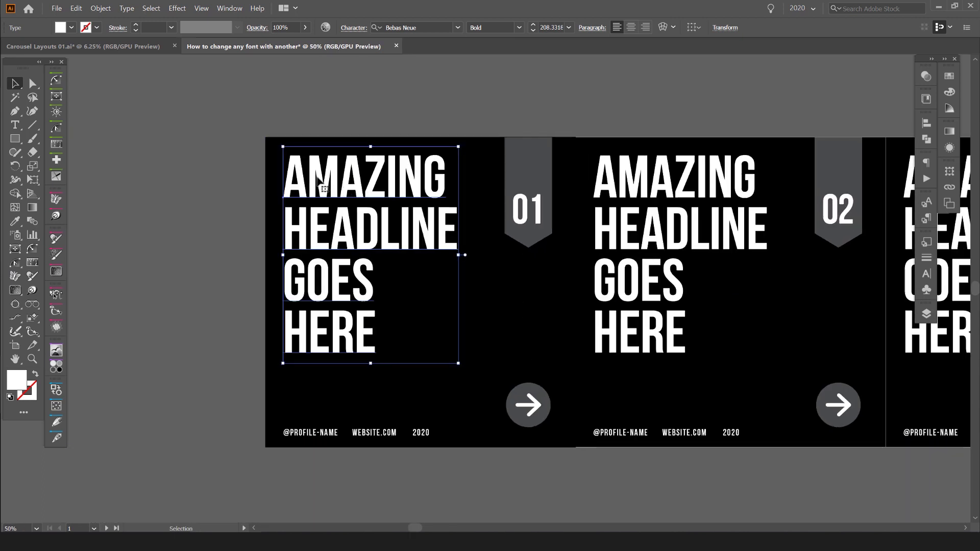
left_click_drag(344, 183, 390, 124)
key("ctrl+z")
left_click(283, 111)
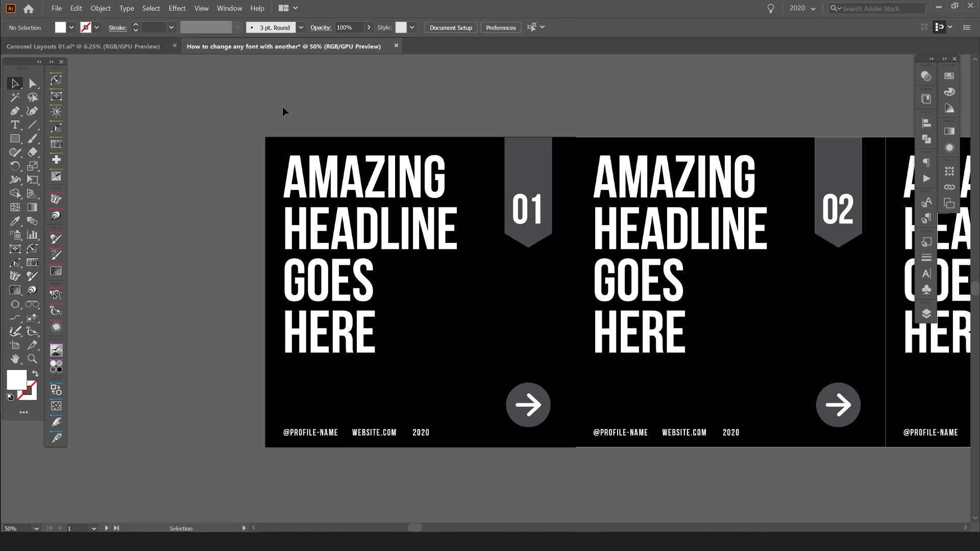
Step: Open Type > Find Font, which lists Bebas Neue Bold, and move it off artboard 01
left_click(135, 13)
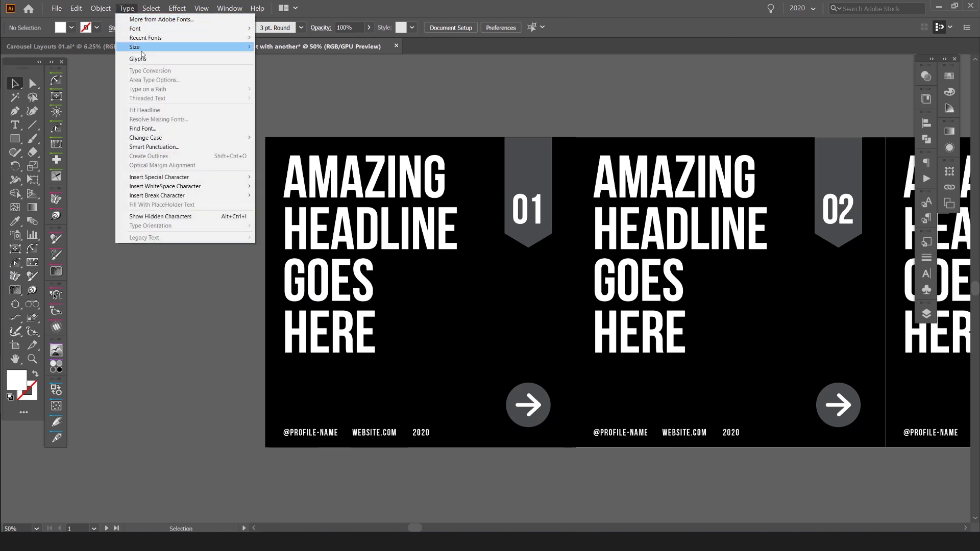
left_click(164, 131)
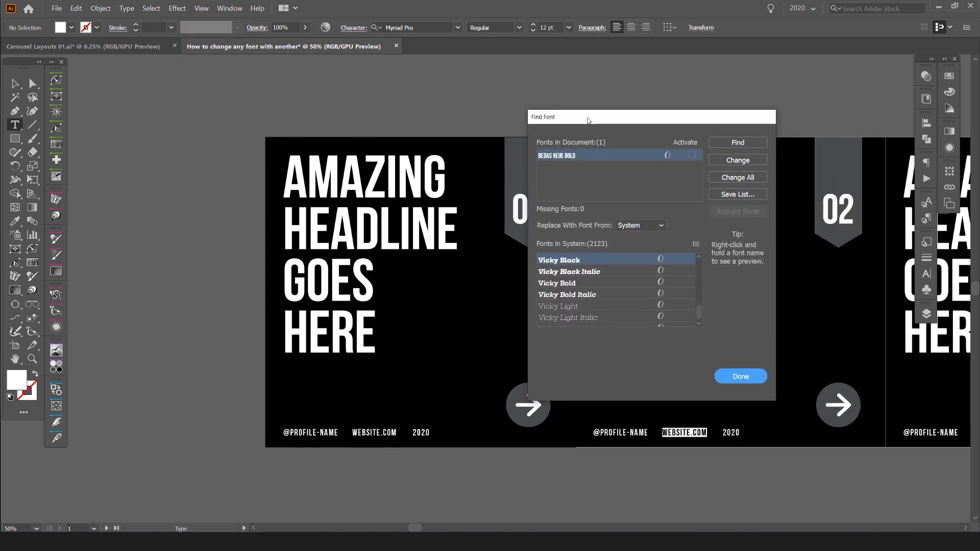
left_click_drag(664, 139, 559, 127)
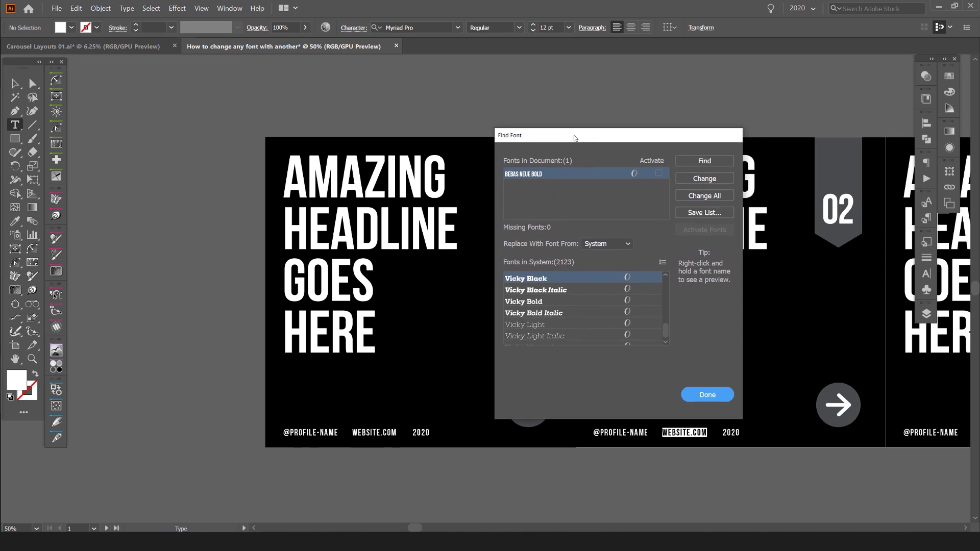
left_click_drag(586, 133, 609, 142)
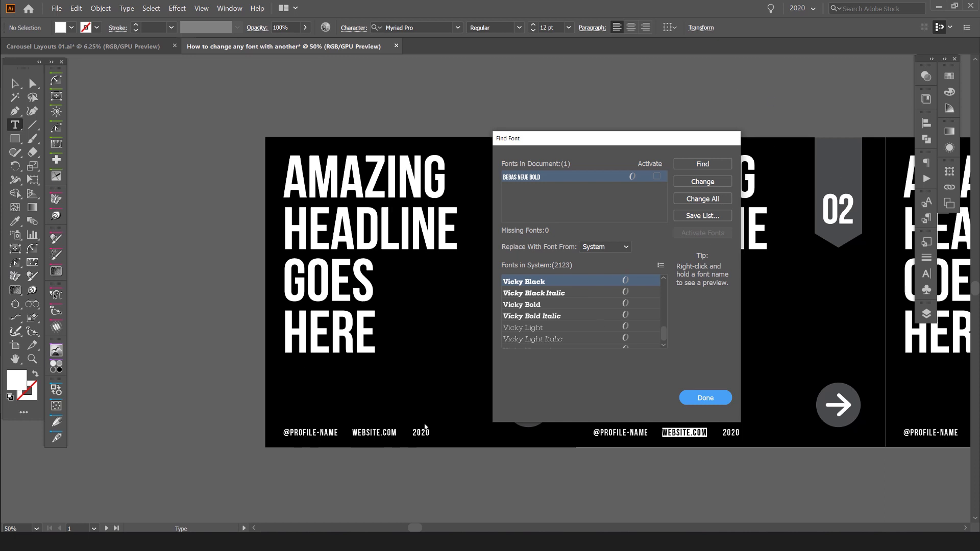
mouse_move(571, 142)
left_mouse_down()
mouse_move(787, 178)
mouse_move(509, 145)
mouse_move(498, 132)
left_mouse_up()
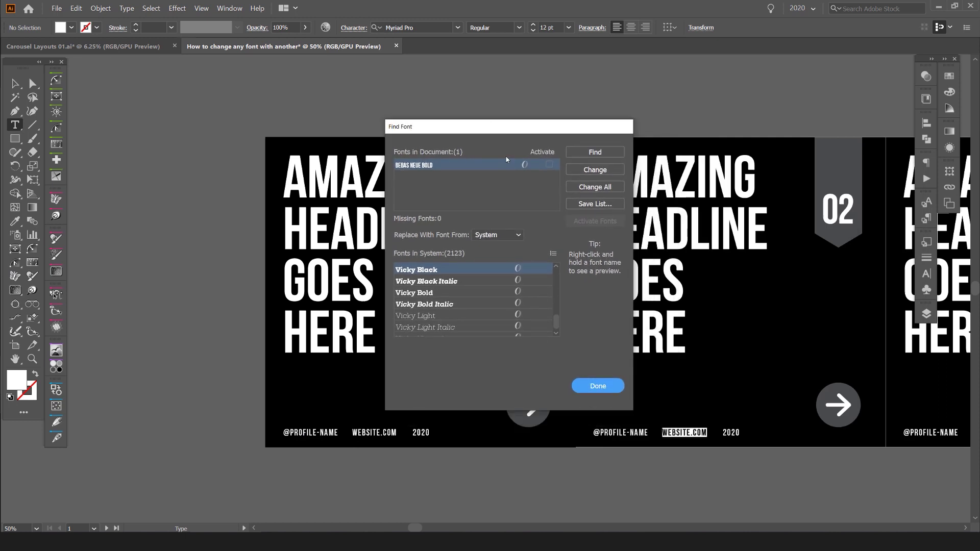
Step: Step through each Bebas Neue Bold text object with Find, moving the dialog to reveal artboards 03 and 05
left_click(594, 152)
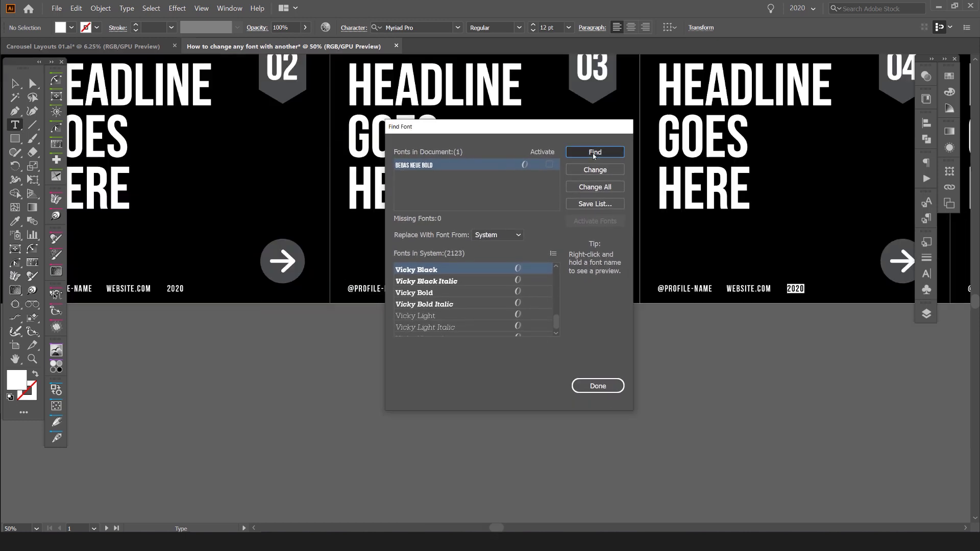
left_click(594, 152)
left_click_drag(568, 128, 337, 216)
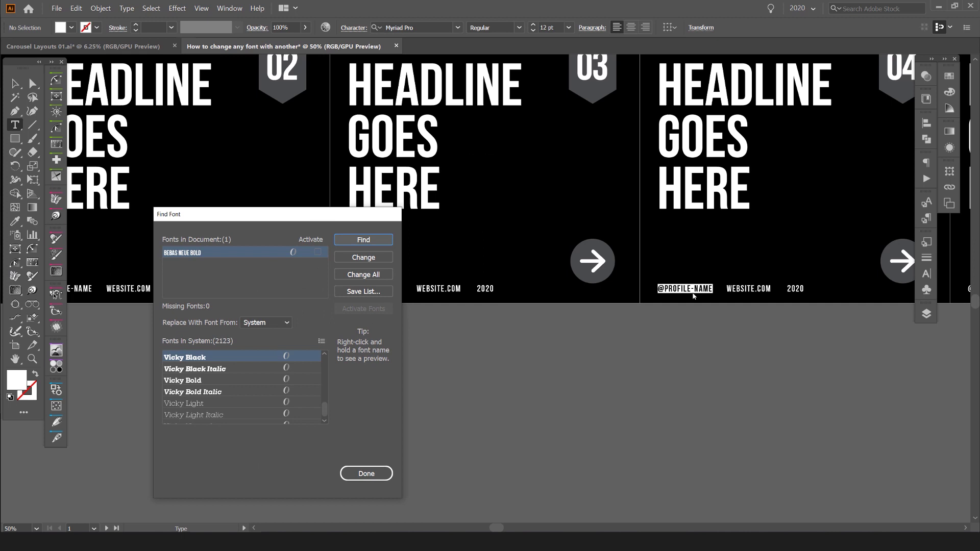
left_click(364, 241)
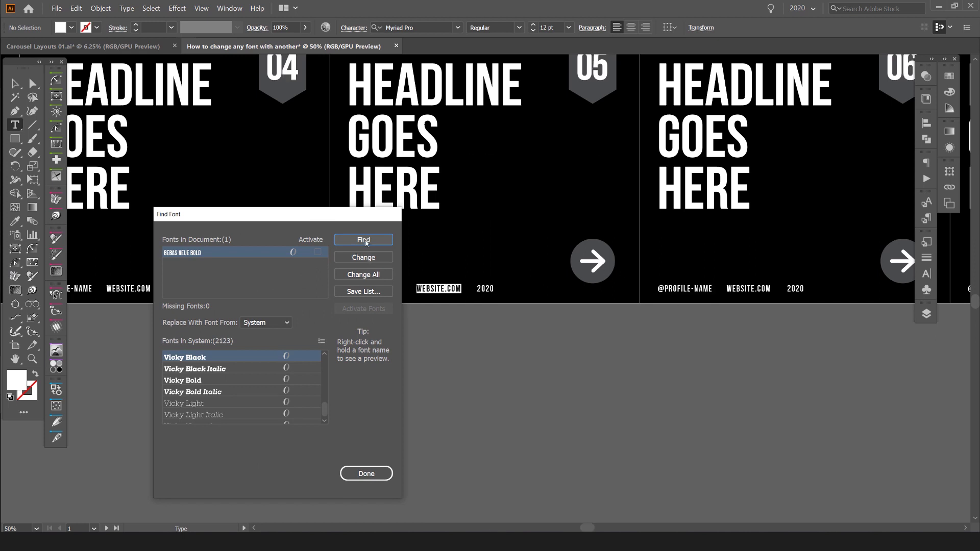
left_click(364, 241)
left_click(364, 241)
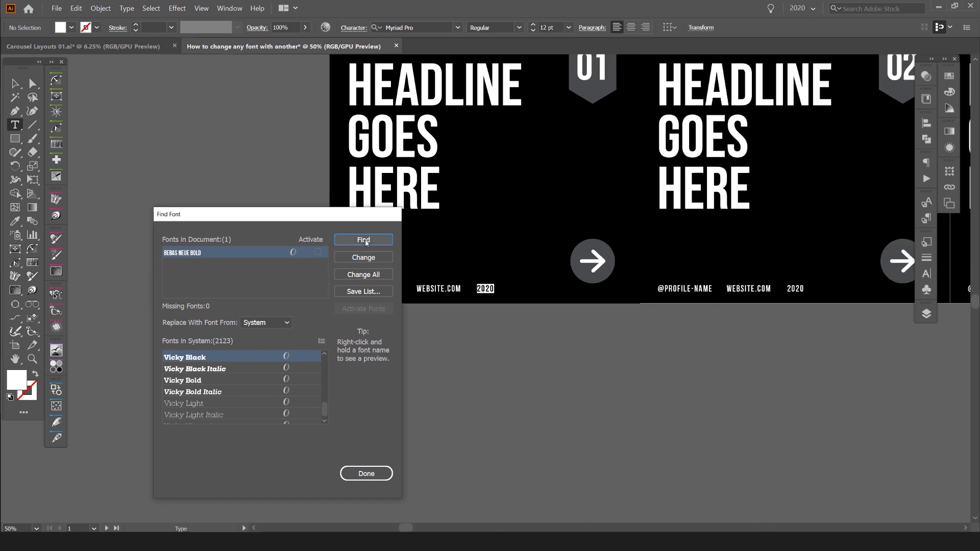
left_click(364, 241)
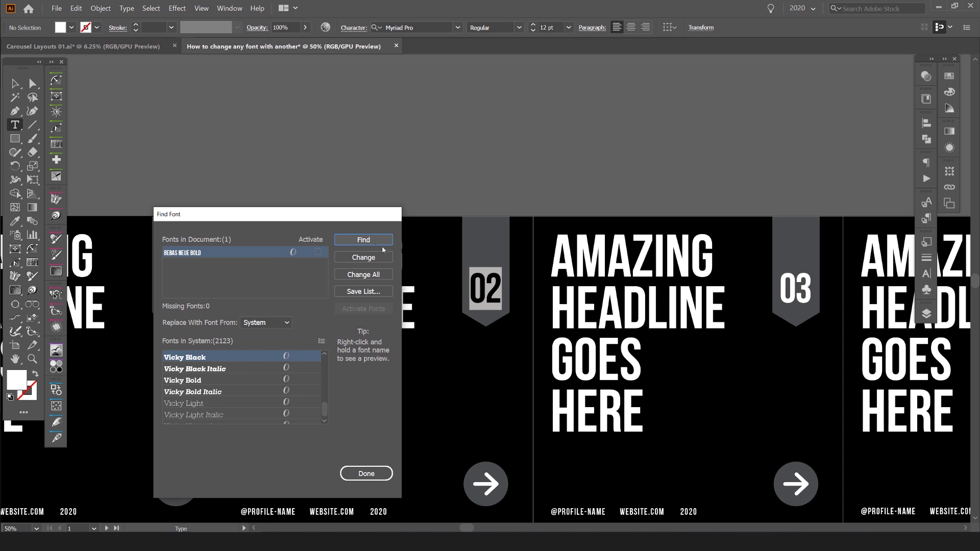
left_click(383, 241)
left_click(383, 240)
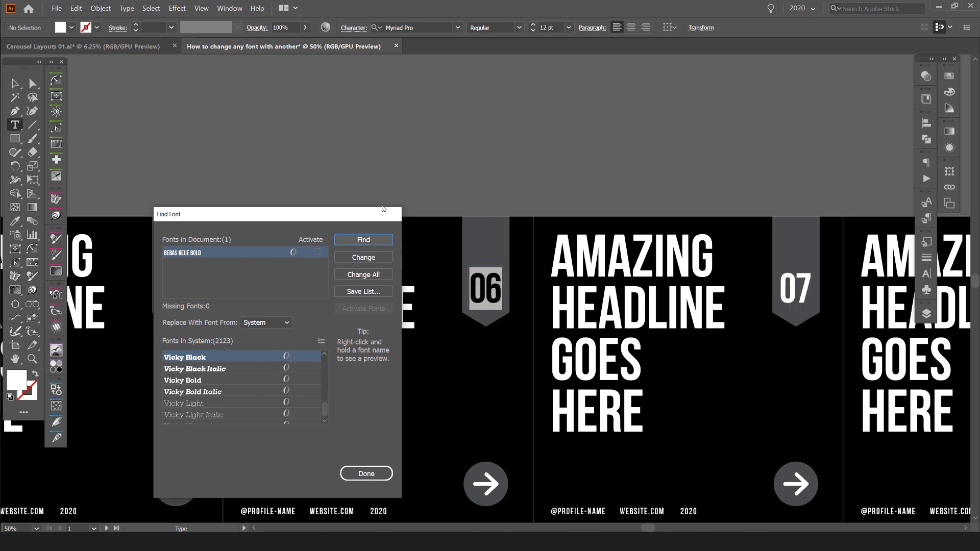
left_click_drag(383, 209, 637, 172)
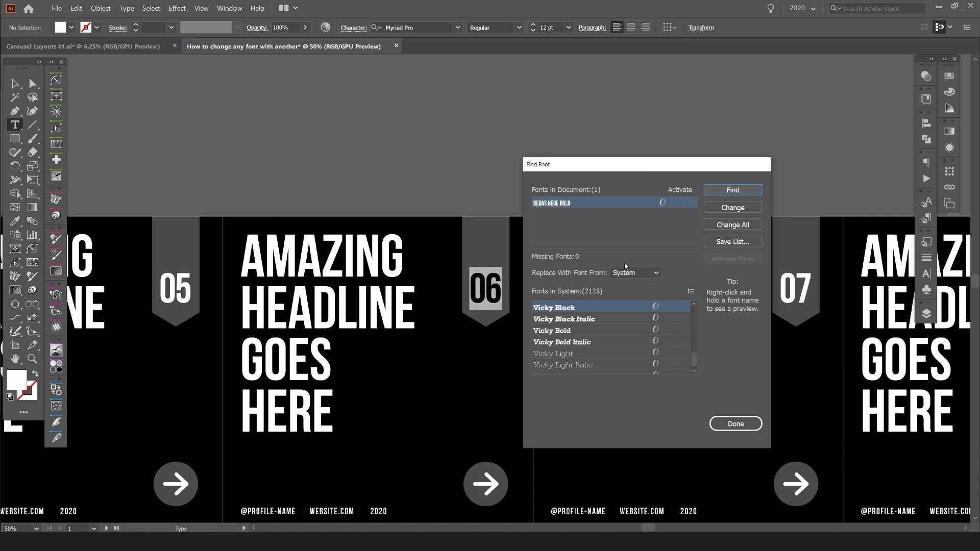
Step: Set the replacement font source to System after trying Recently Used and Document
left_click(615, 273)
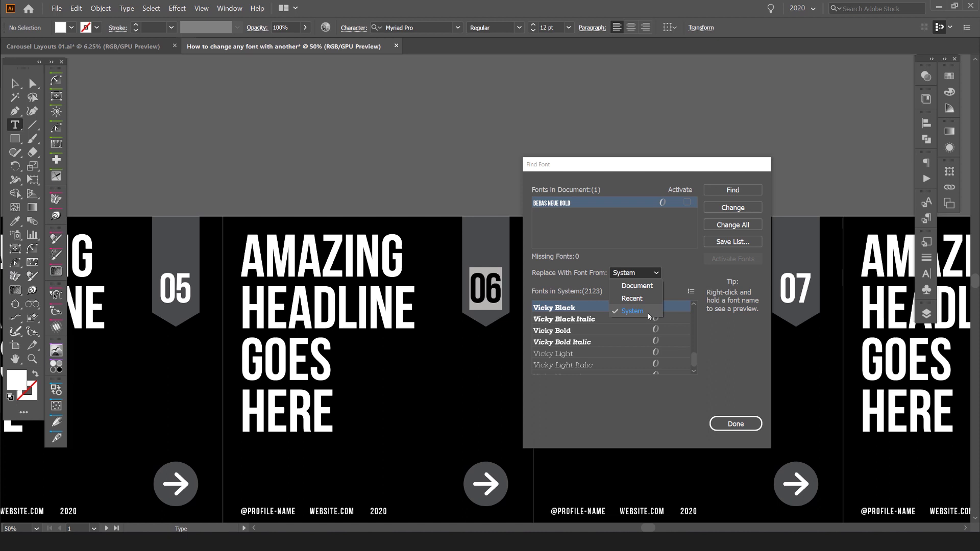
left_click(632, 298)
scroll(626, 322, "down", 3)
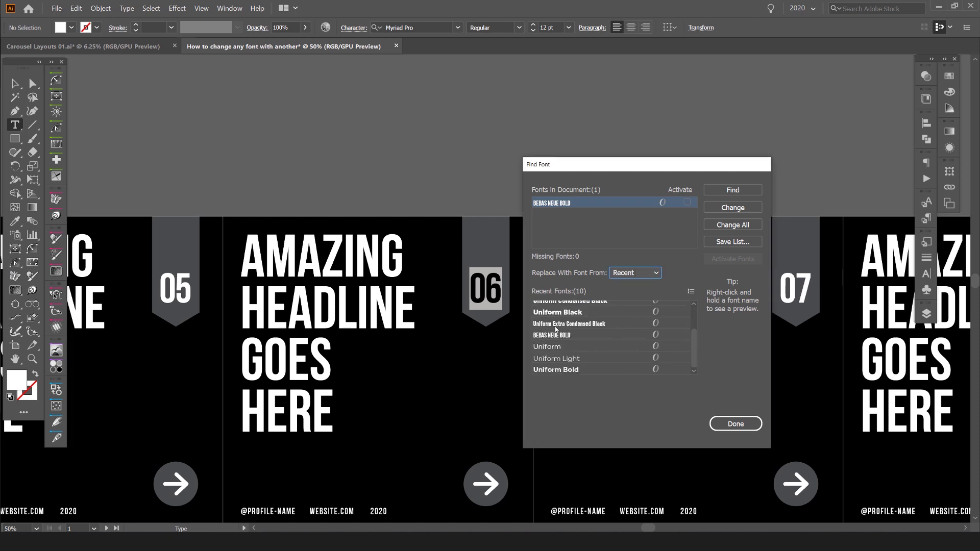
scroll(576, 328, "up", 3)
left_click(632, 274)
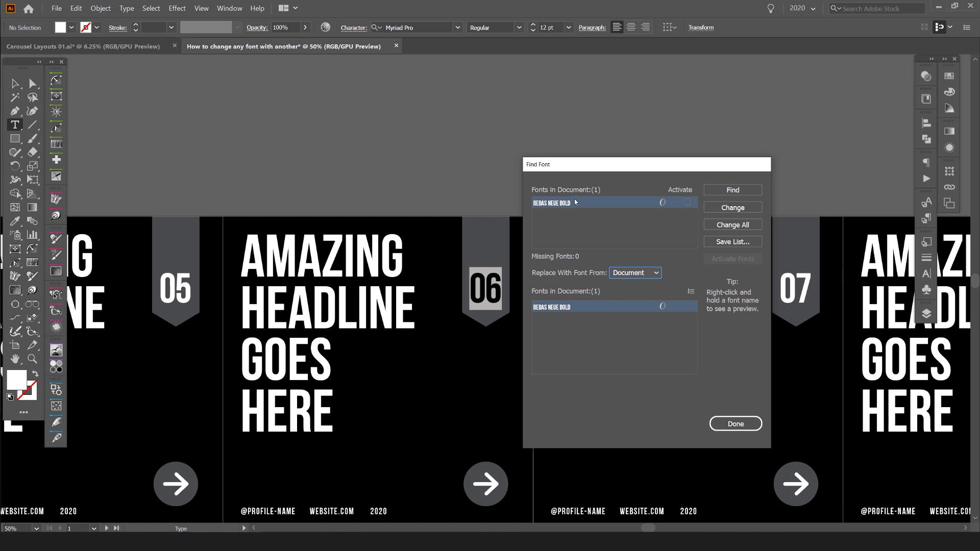
left_click(622, 272)
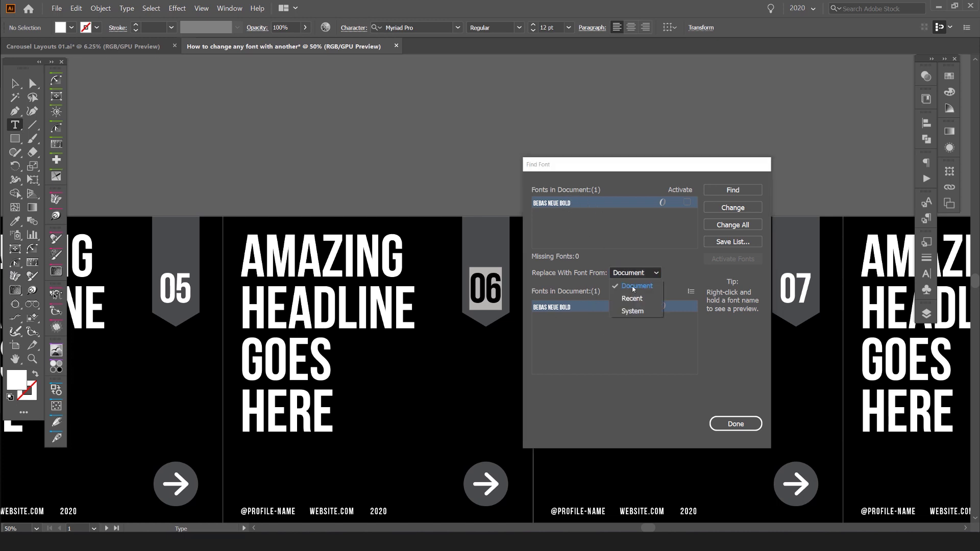
left_click(658, 310)
scroll(630, 336, "up", 3)
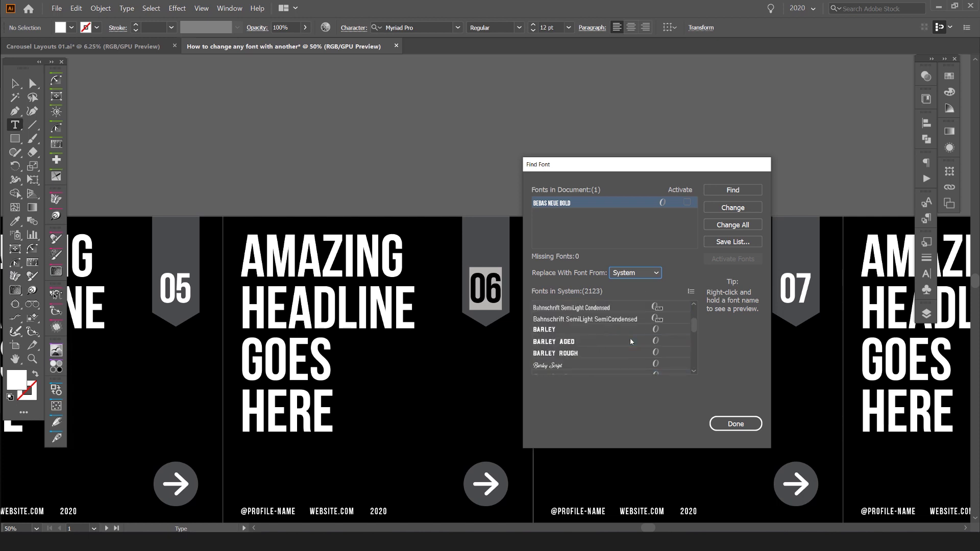
scroll(630, 338, "up", 3)
scroll(630, 338, "up", 3)
left_click_drag(694, 319, 694, 338)
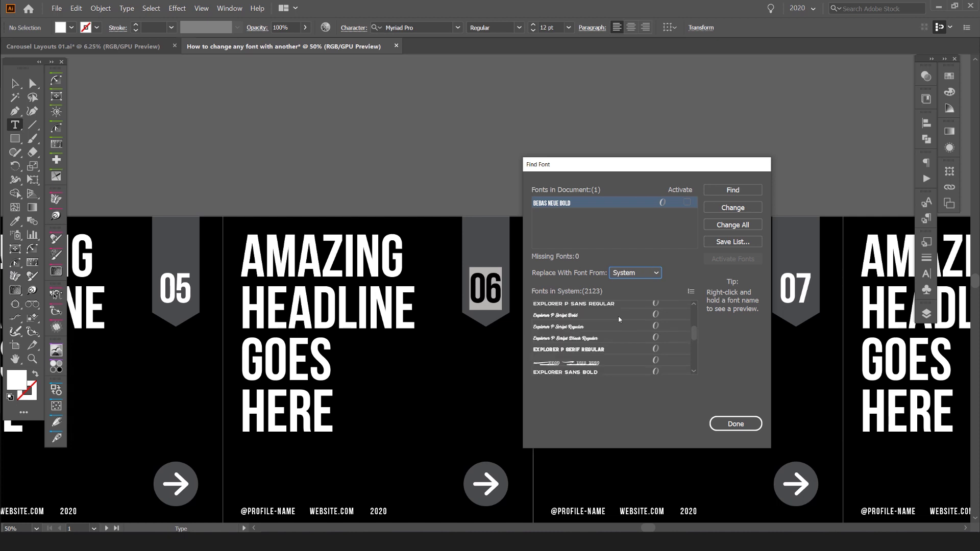
left_click_drag(693, 333, 694, 352)
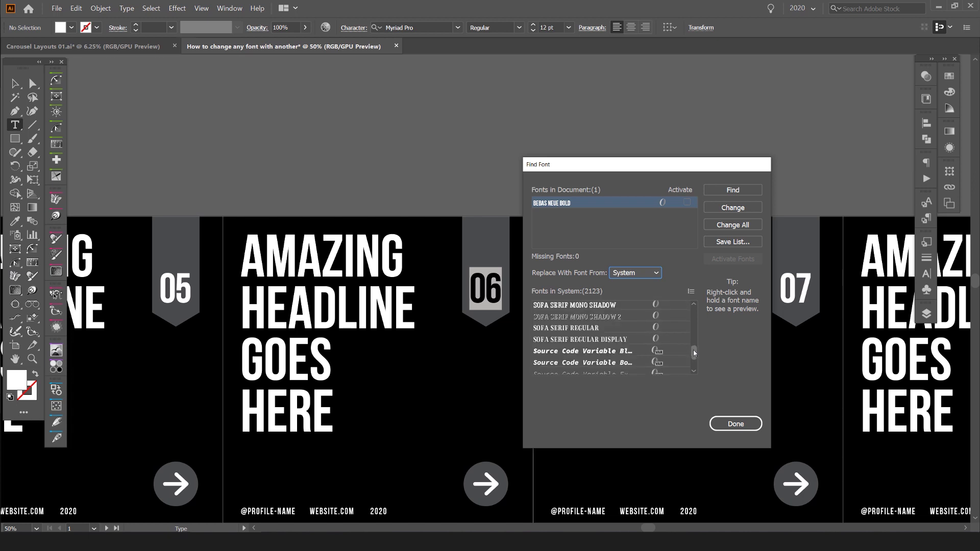
Step: Pick Sofa Serif Regular and use Change All to replace every Bebas Neue Bold
left_click(586, 326)
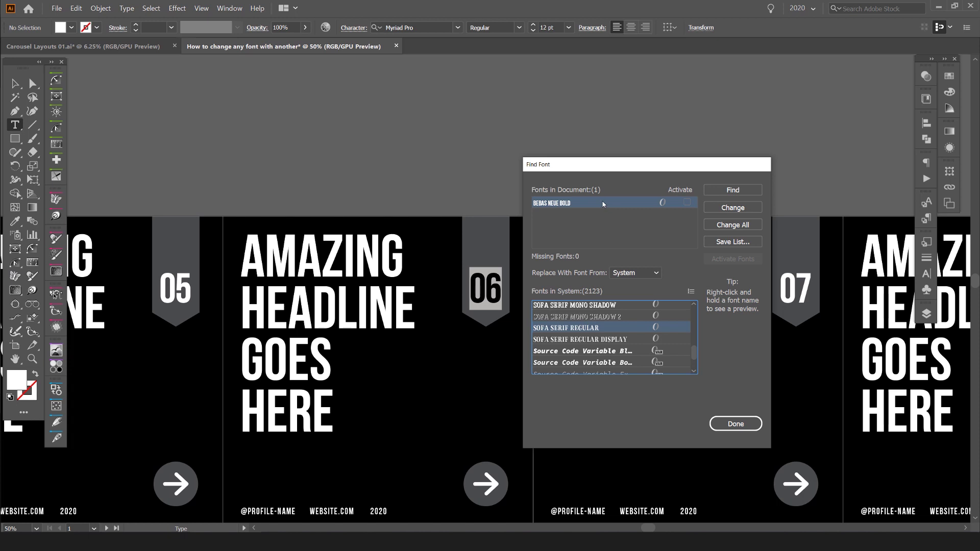
left_click_drag(649, 170, 651, 162)
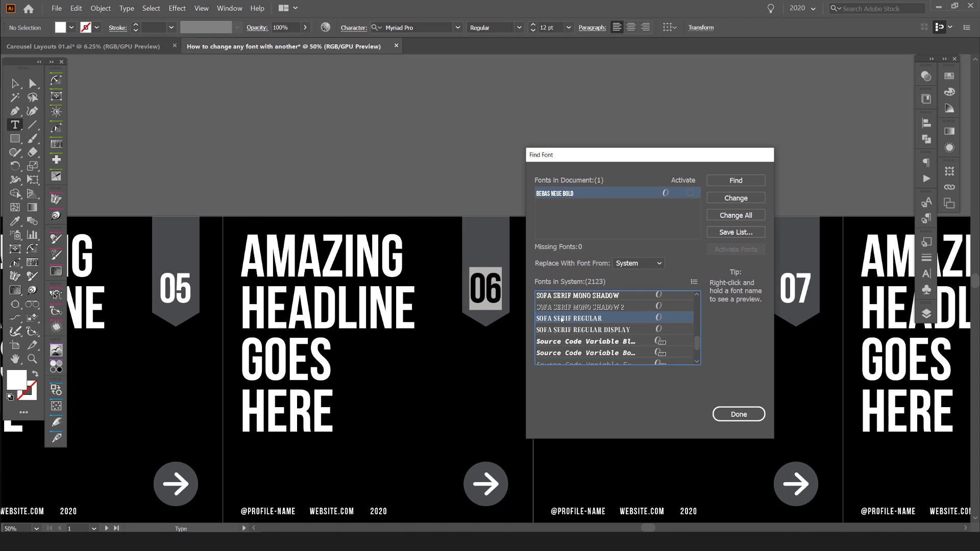
left_click(727, 216)
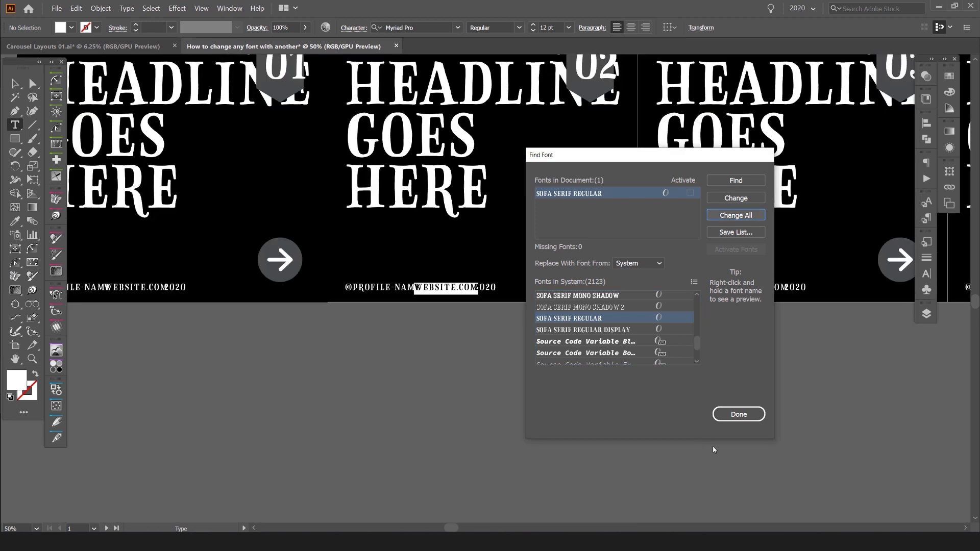
Step: Close Find Font, then zoom out and pan to review the Sofa Serif headlines on every artboard
left_click(727, 414)
key("ctrl+minus")
key("ctrl+minus")
key("ctrl+minus")
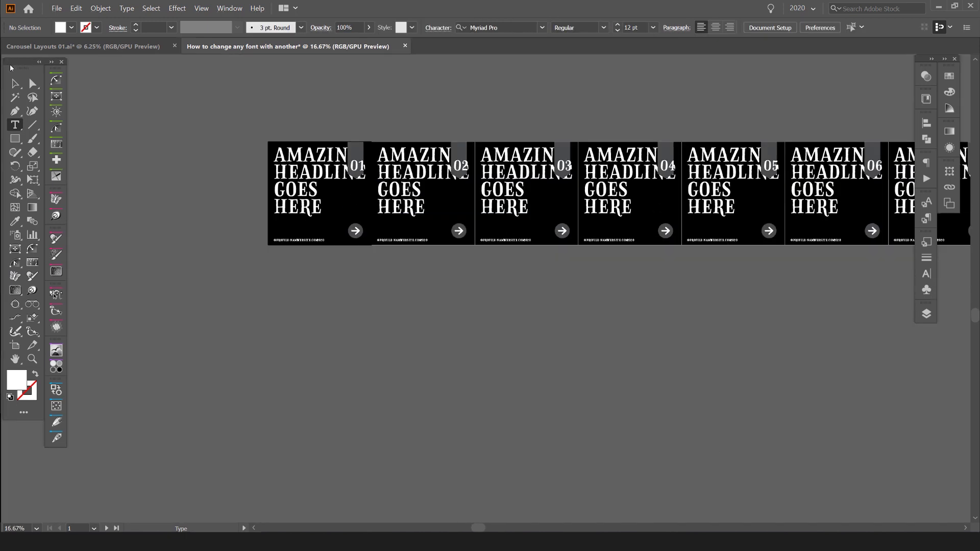
scroll(287, 184, "up", 2)
scroll(288, 184, "left", 1)
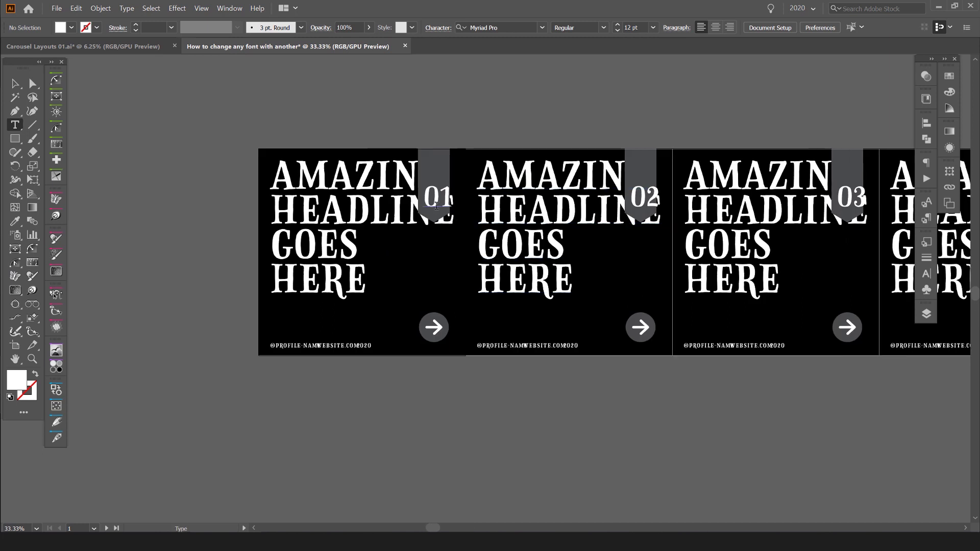
scroll(288, 184, "up", 2)
key("v")
key("ctrl+minus")
key("ctrl+minus")
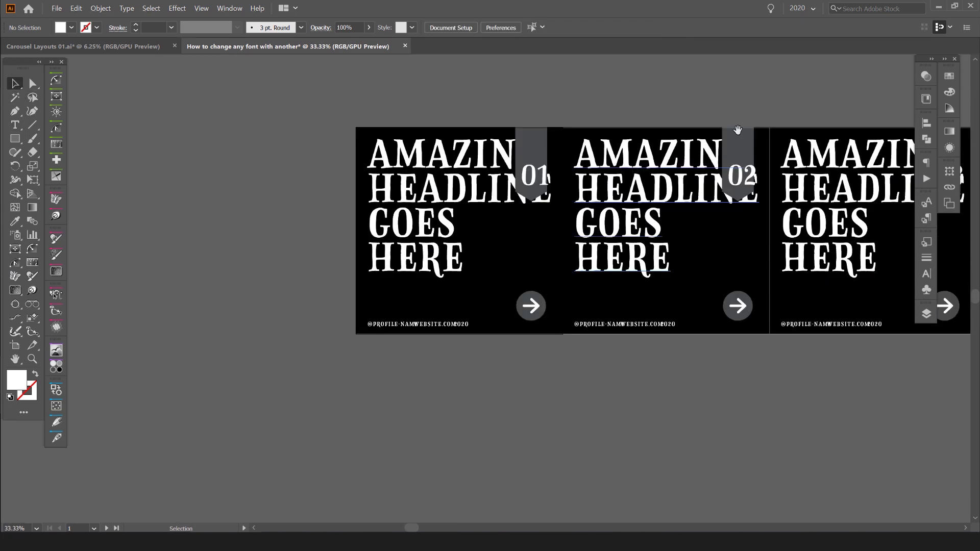
left_click_drag(957, 115, 562, 177)
key("ctrl+minus")
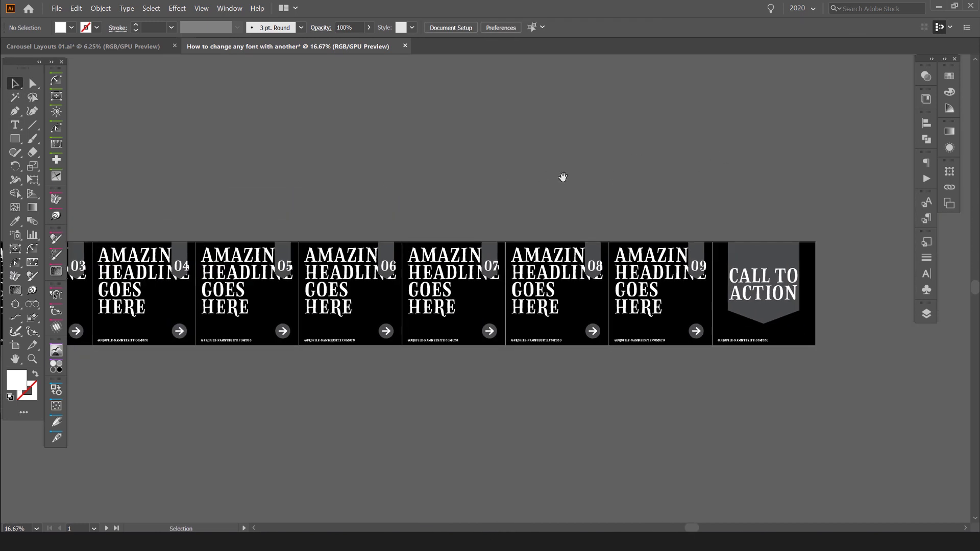
scroll(712, 256, "up", 1)
left_click_drag(712, 255, 522, 241)
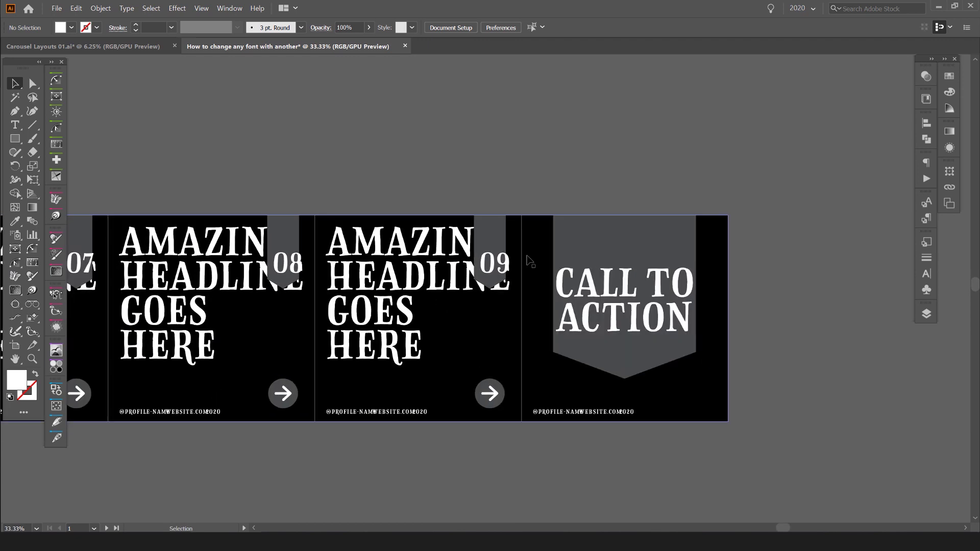
scroll(603, 231, "left", 5)
scroll(603, 231, "left", 1)
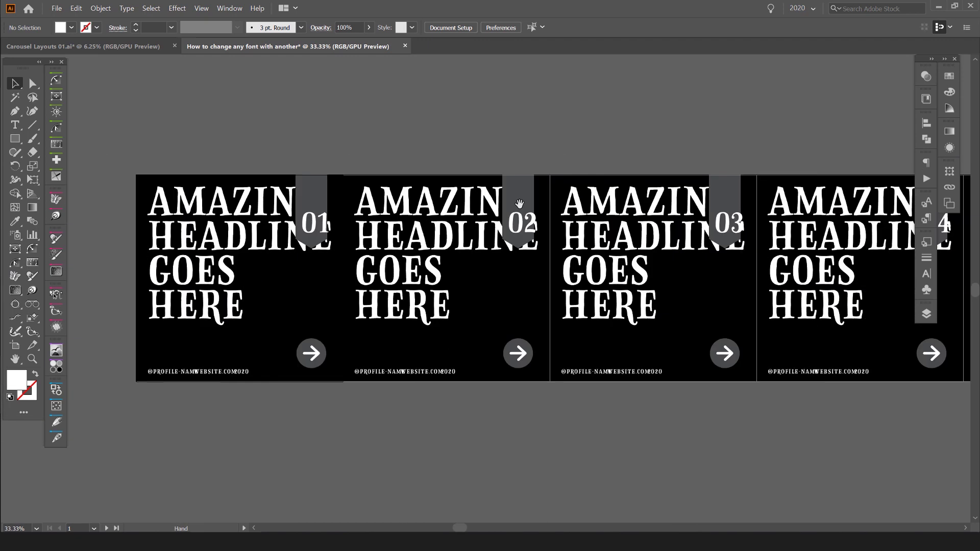
scroll(602, 231, "left", 2)
scroll(603, 231, "up", 1)
Step: Shrink the first artboard's headline, then Shift-select headlines 02 through 09
left_click(602, 231)
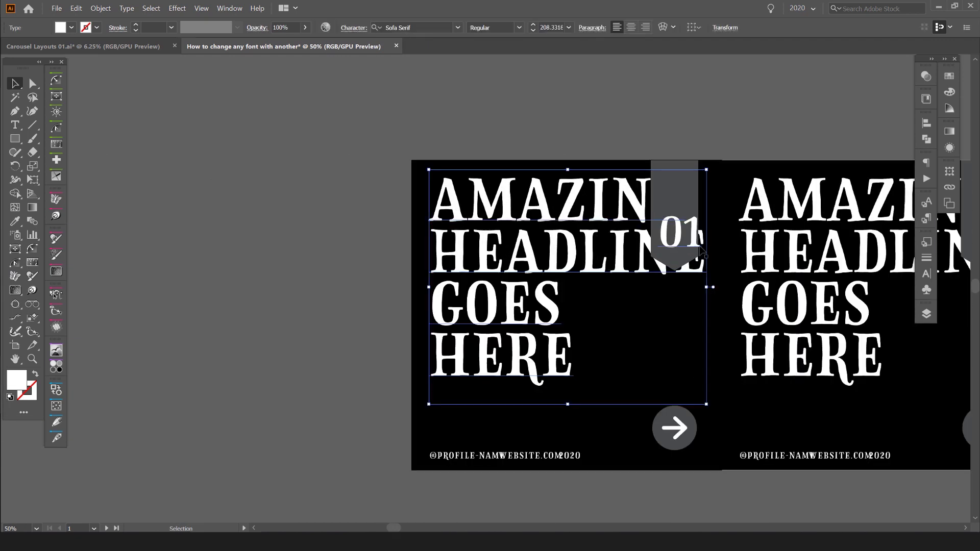
scroll(540, 327, "right", 3)
left_click_drag(560, 312, 463, 318)
scroll(463, 319, "down", 2)
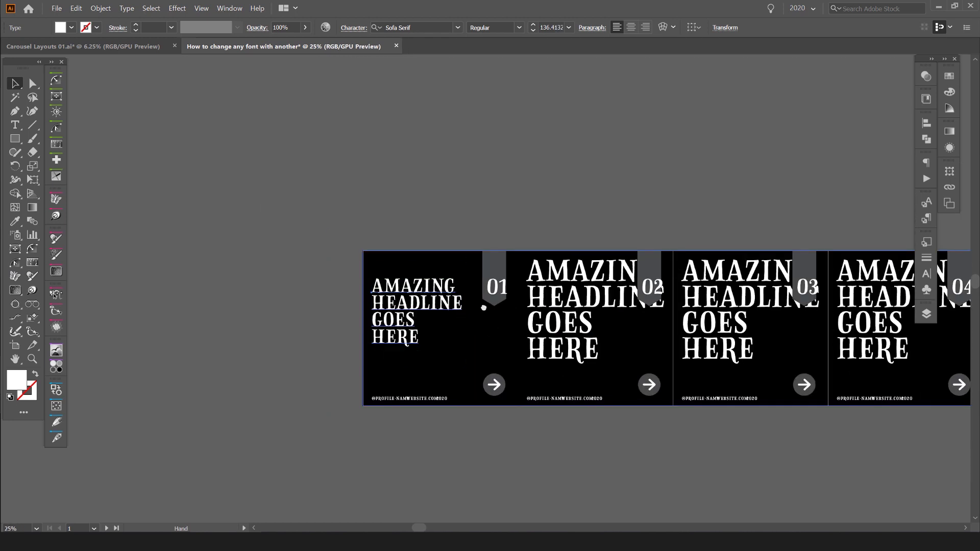
scroll(464, 318, "right", 3)
left_click(368, 303, "shift")
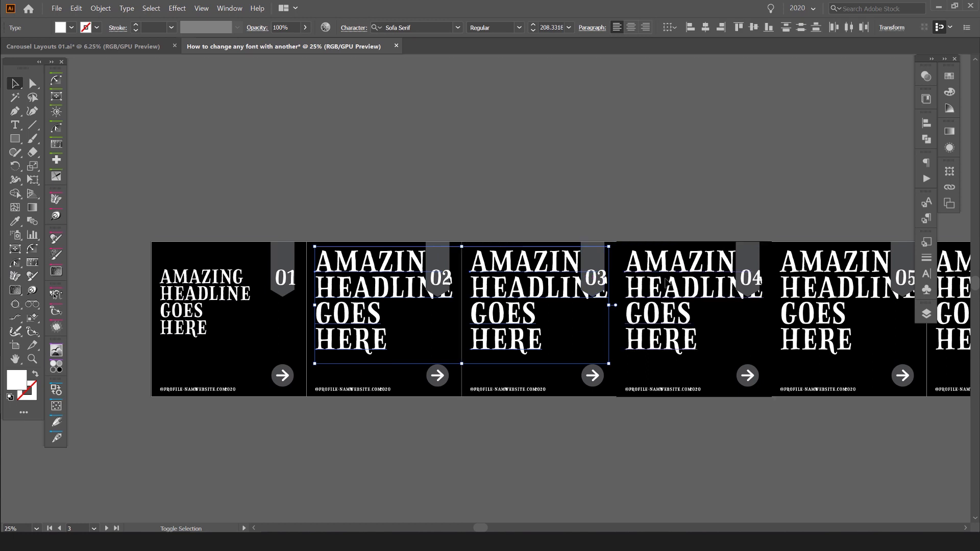
scroll(420, 288, "right", 3)
scroll(419, 288, "right", 3)
left_click(420, 289, "shift")
left_click(567, 299, "shift")
left_click(720, 299, "shift")
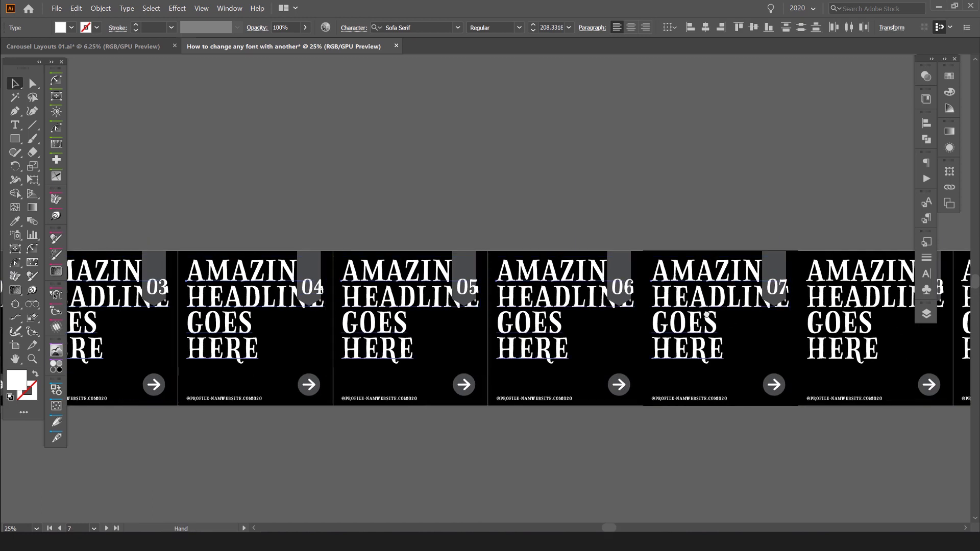
scroll(720, 299, "right", 3)
left_click(497, 298, "shift")
left_click(602, 300, "shift")
scroll(603, 299, "left", 3)
scroll(602, 300, "left", 3)
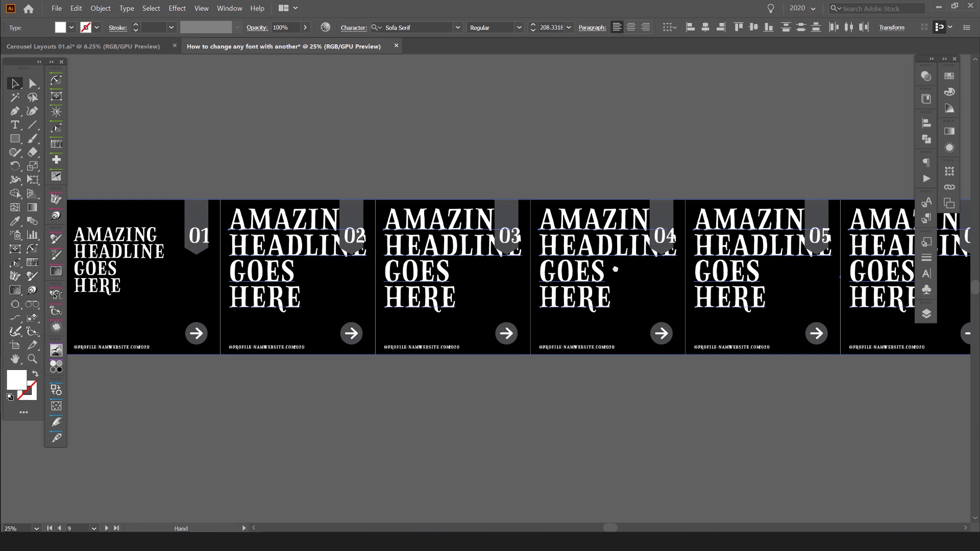
scroll(261, 266, "up", 3)
Step: Eyedropper headline 01's size onto the selected headlines, then move headline 01 upward
key("i")
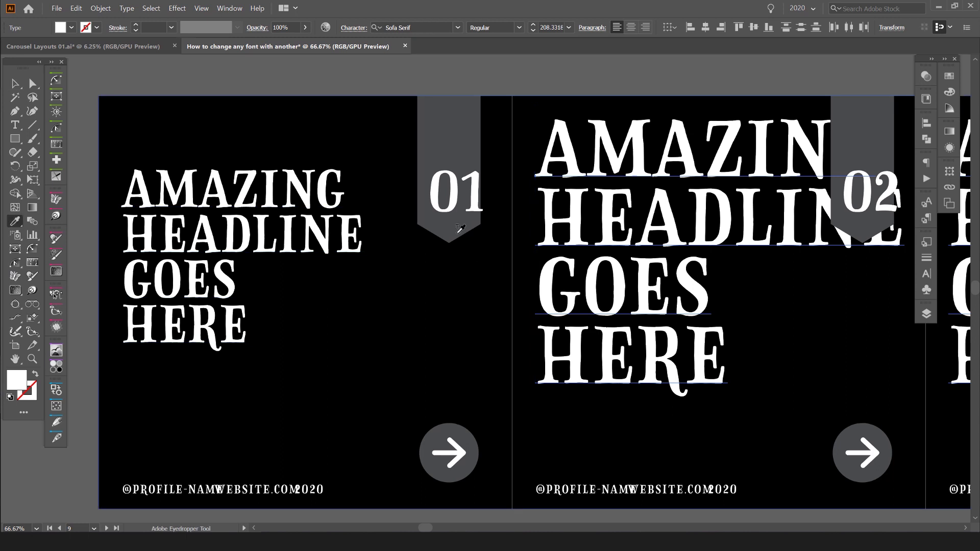
scroll(360, 192, "left", 2)
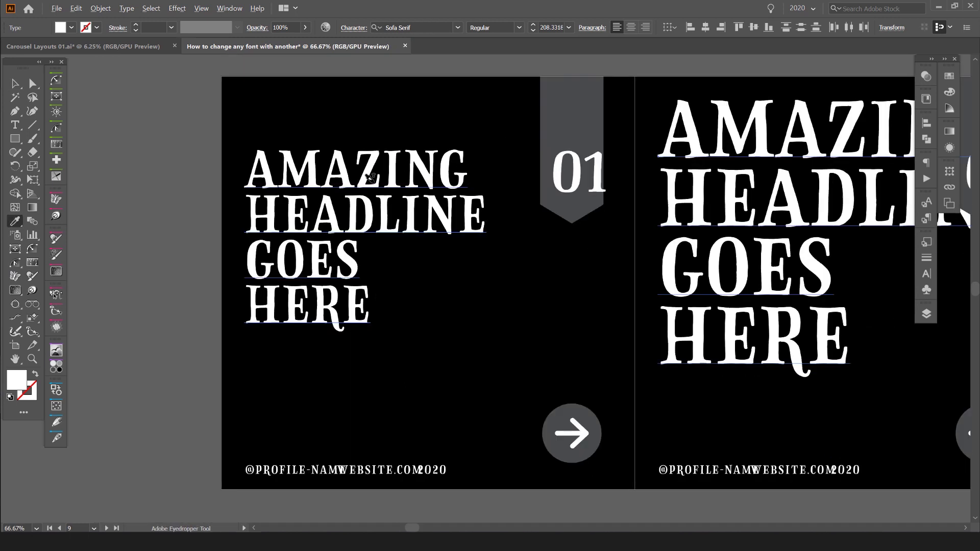
left_click(372, 162)
scroll(372, 162, "down", 5)
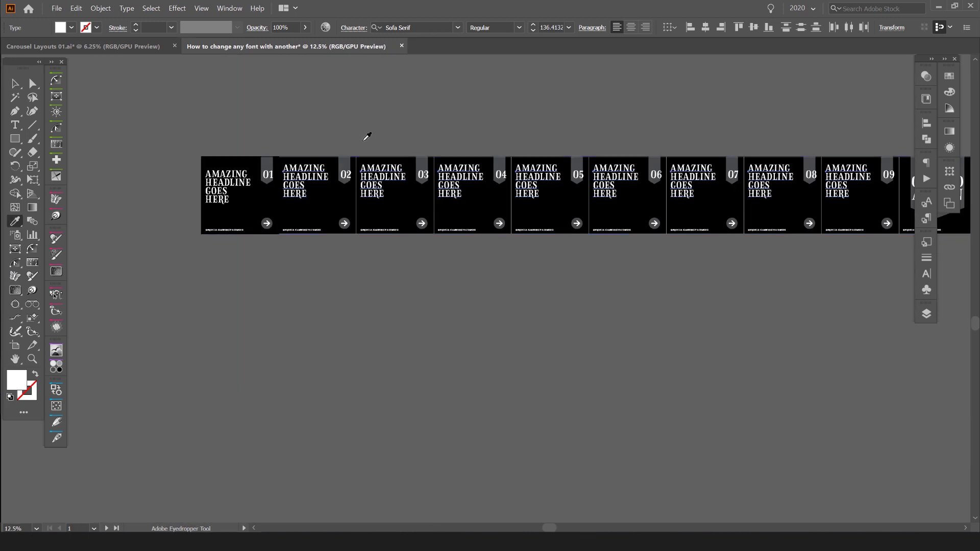
key("v")
left_click(511, 161)
scroll(511, 161, "up", 3)
scroll(512, 161, "down", 3)
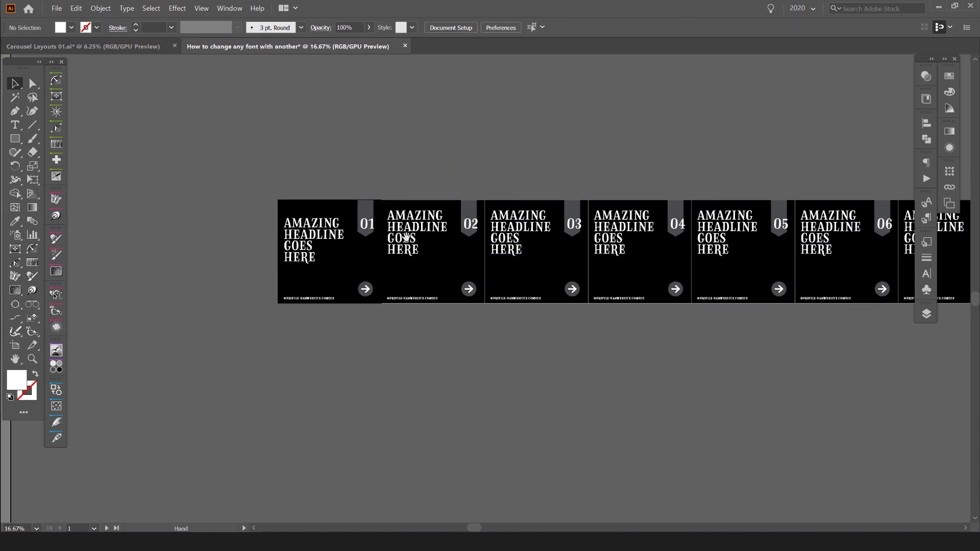
scroll(226, 229, "up", 4)
left_click_drag(226, 226, 230, 194)
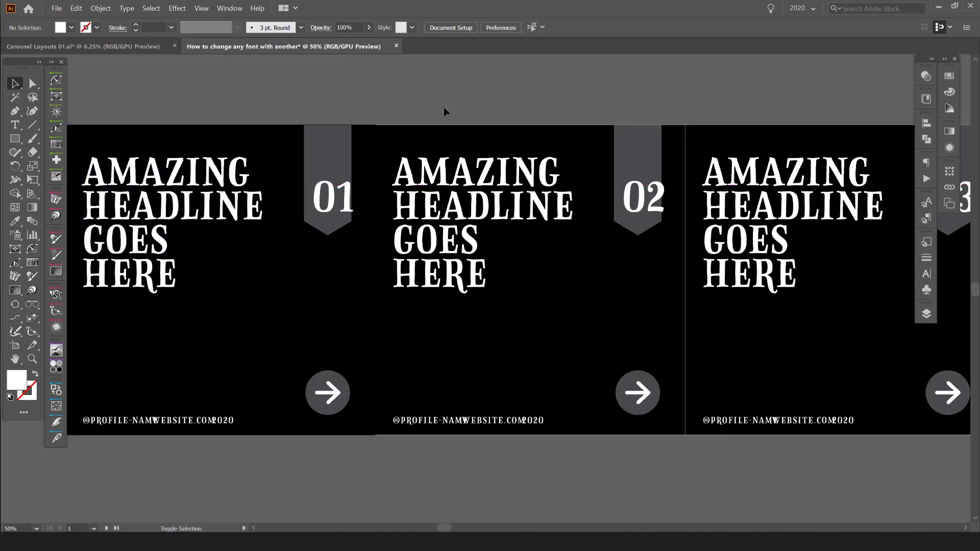
scroll(444, 109, "down", 1)
Step: Resize just the 01 slide number text using Direct Selection
left_click(334, 176)
key("a")
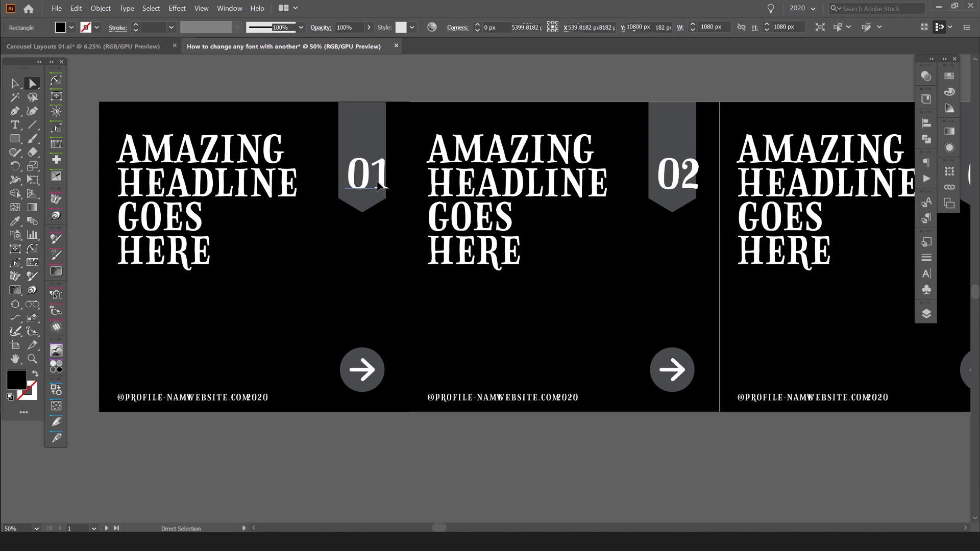
left_click(375, 174)
key("ctrl+shift+a")
scroll(376, 181, "down", 3)
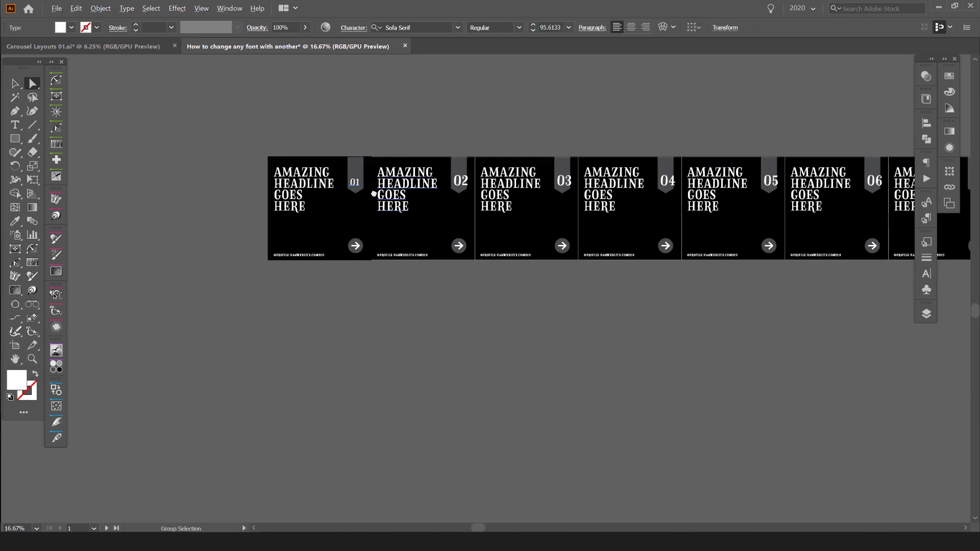
Step: Give the 02 and 03 slide numbers the 01 number's style with the Eyedropper
left_click(491, 200)
left_click(588, 197, "shift")
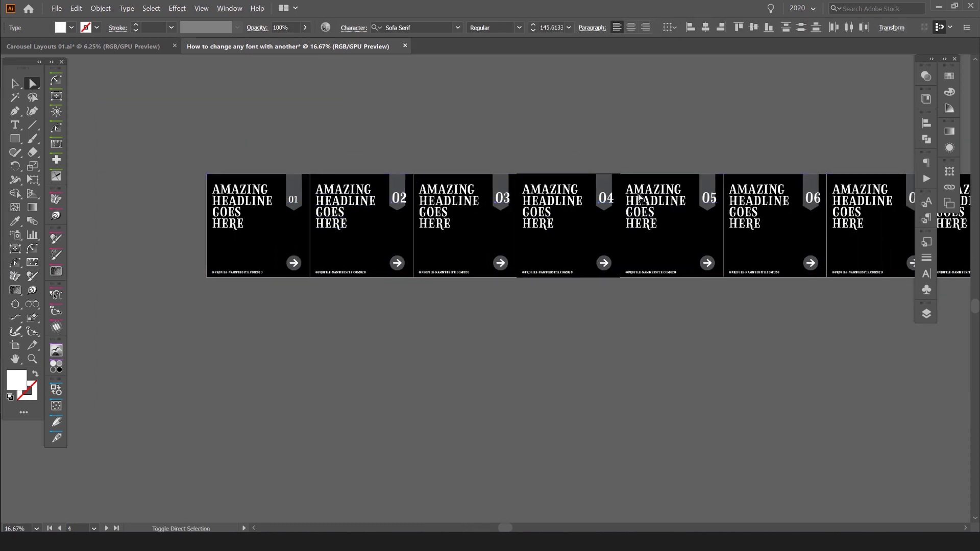
scroll(280, 229, "up", 2)
key("i")
left_click(307, 168)
key("ctrl+shift+a")
scroll(513, 169, "up", 3)
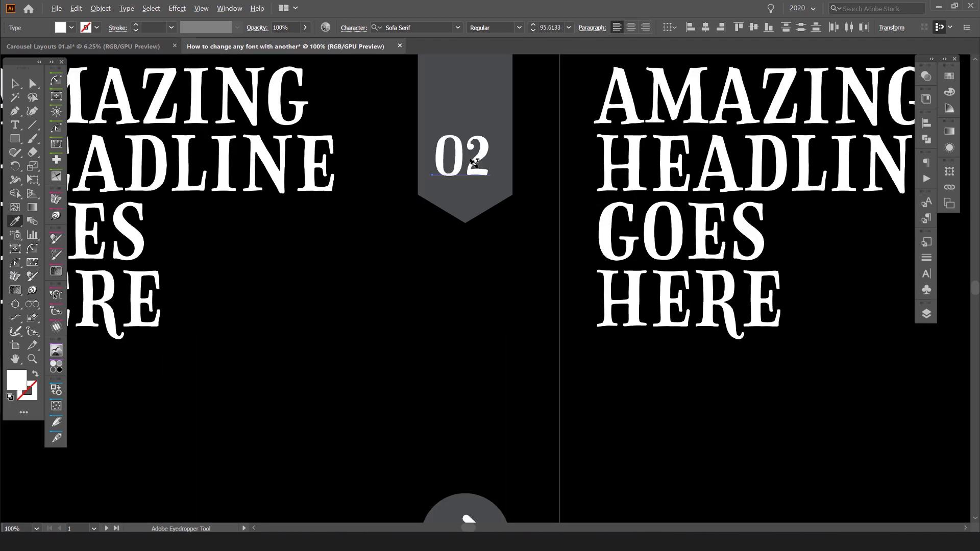
scroll(513, 169, "down", 4)
key("v")
left_click_drag(469, 136, 594, 136)
scroll(536, 124, "up", 1)
scroll(508, 122, "up", 1)
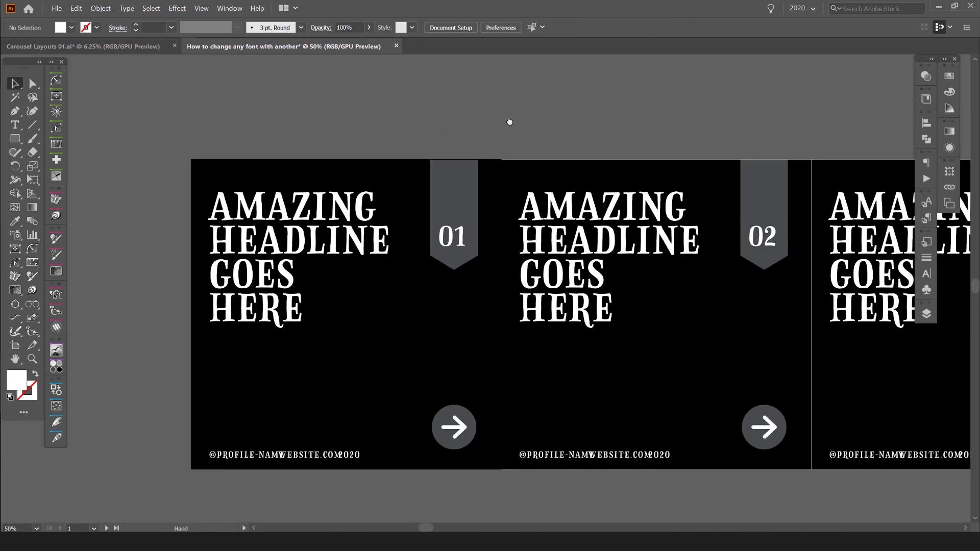